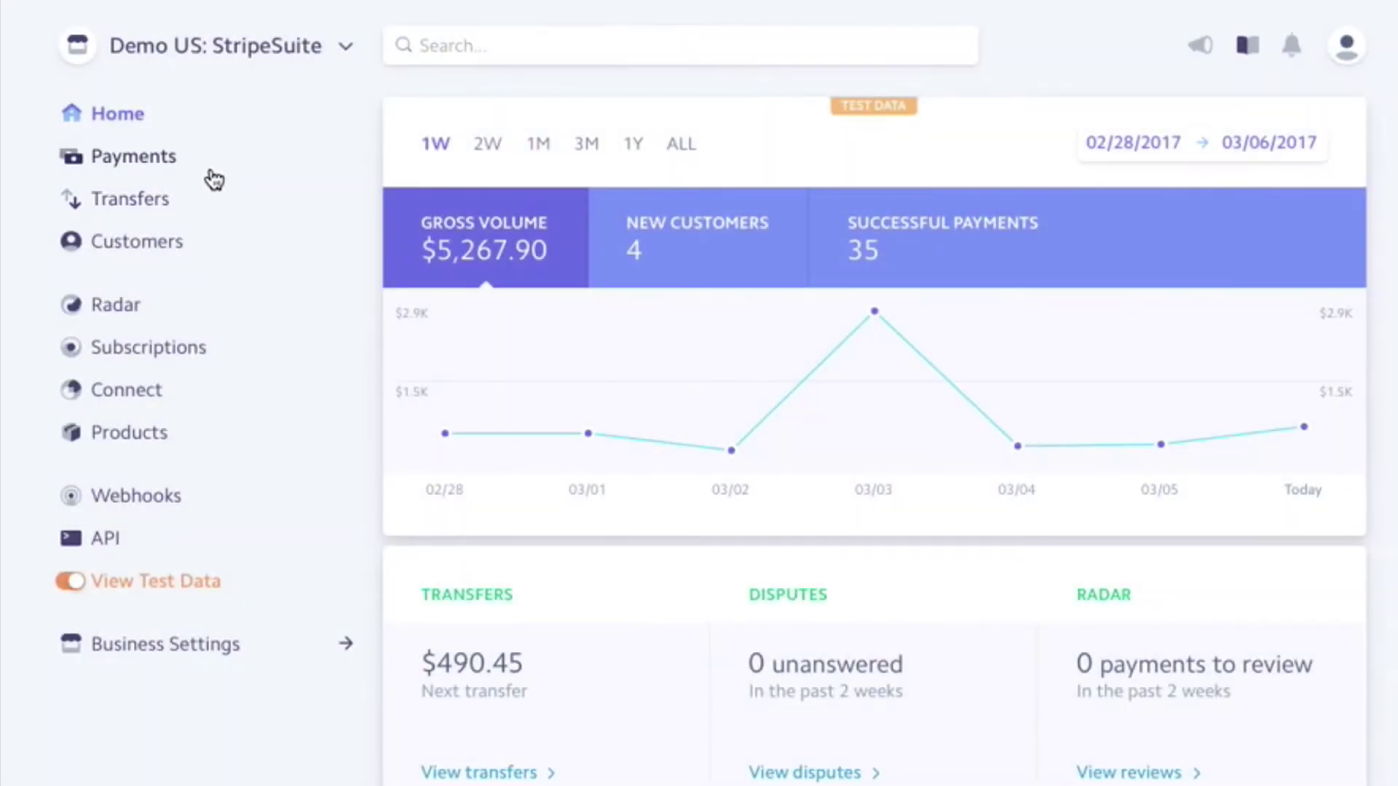
click(137, 241)
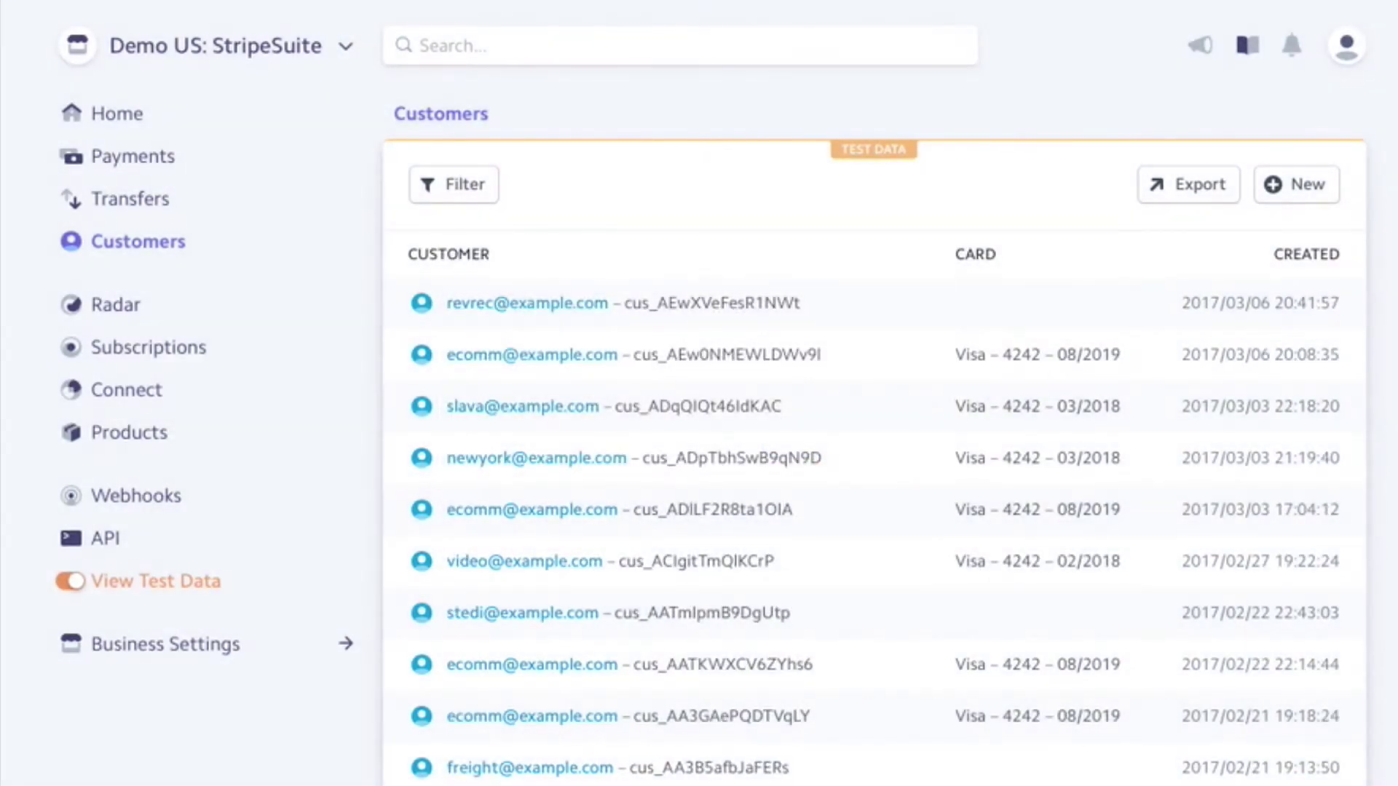
click(804, 303)
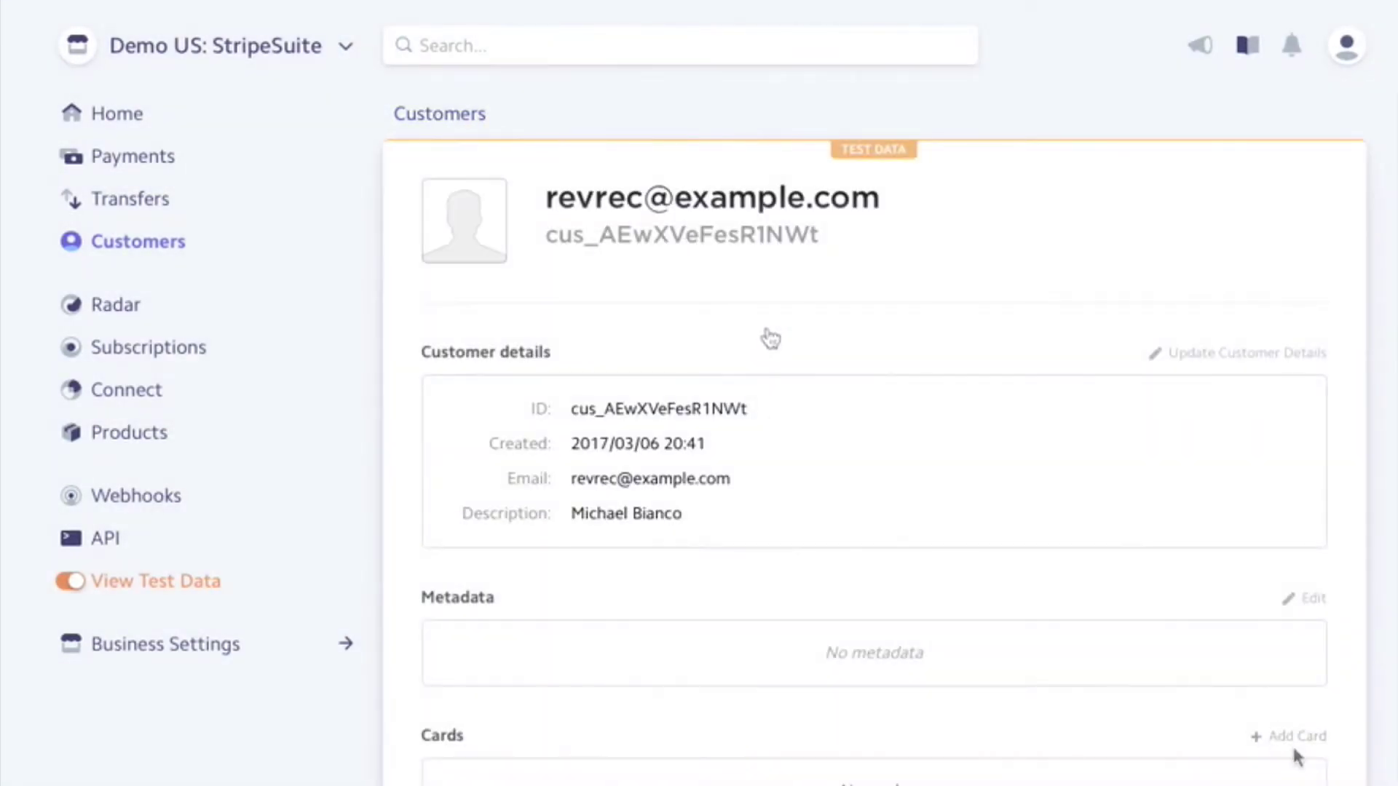
click(1302, 728)
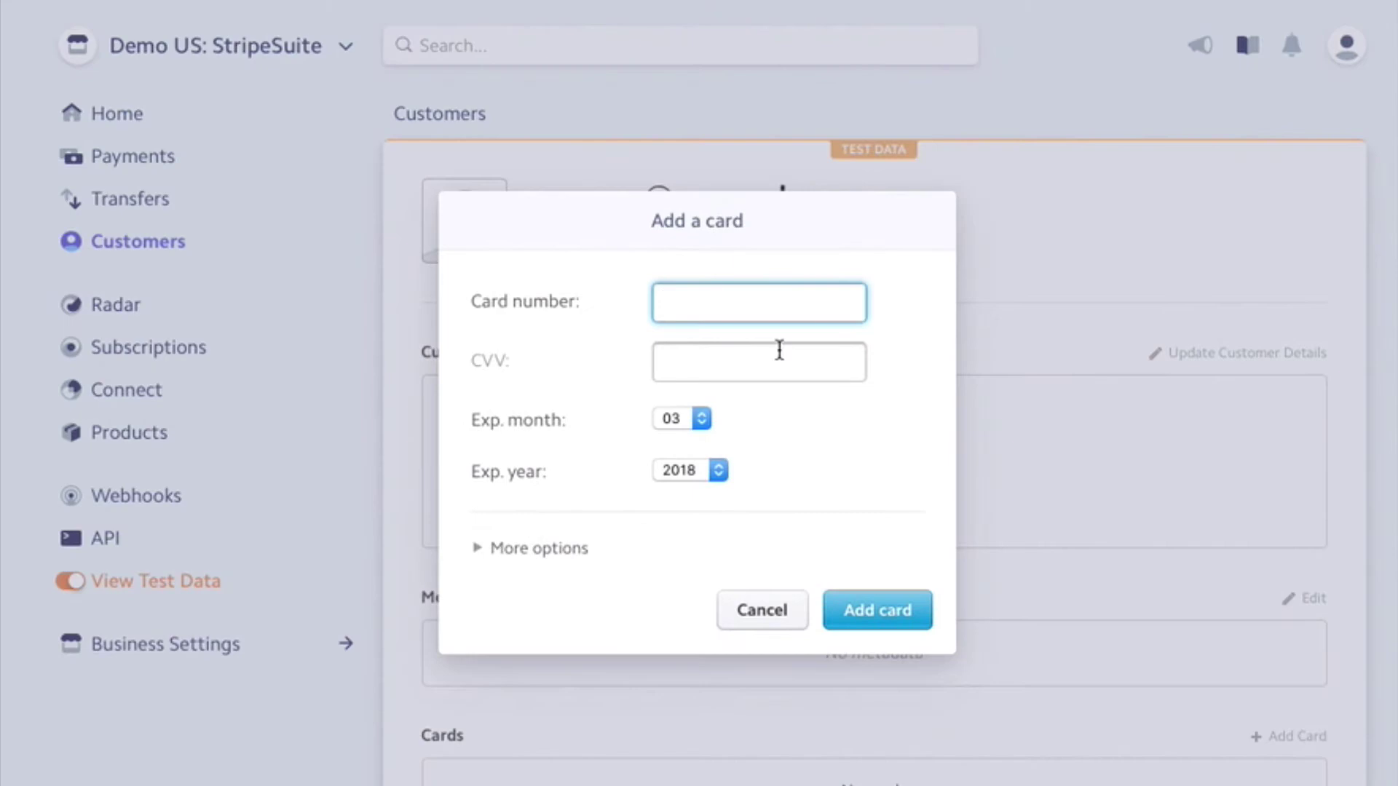
text(4242)
triple_click(712, 234)
key(ctrl+c)
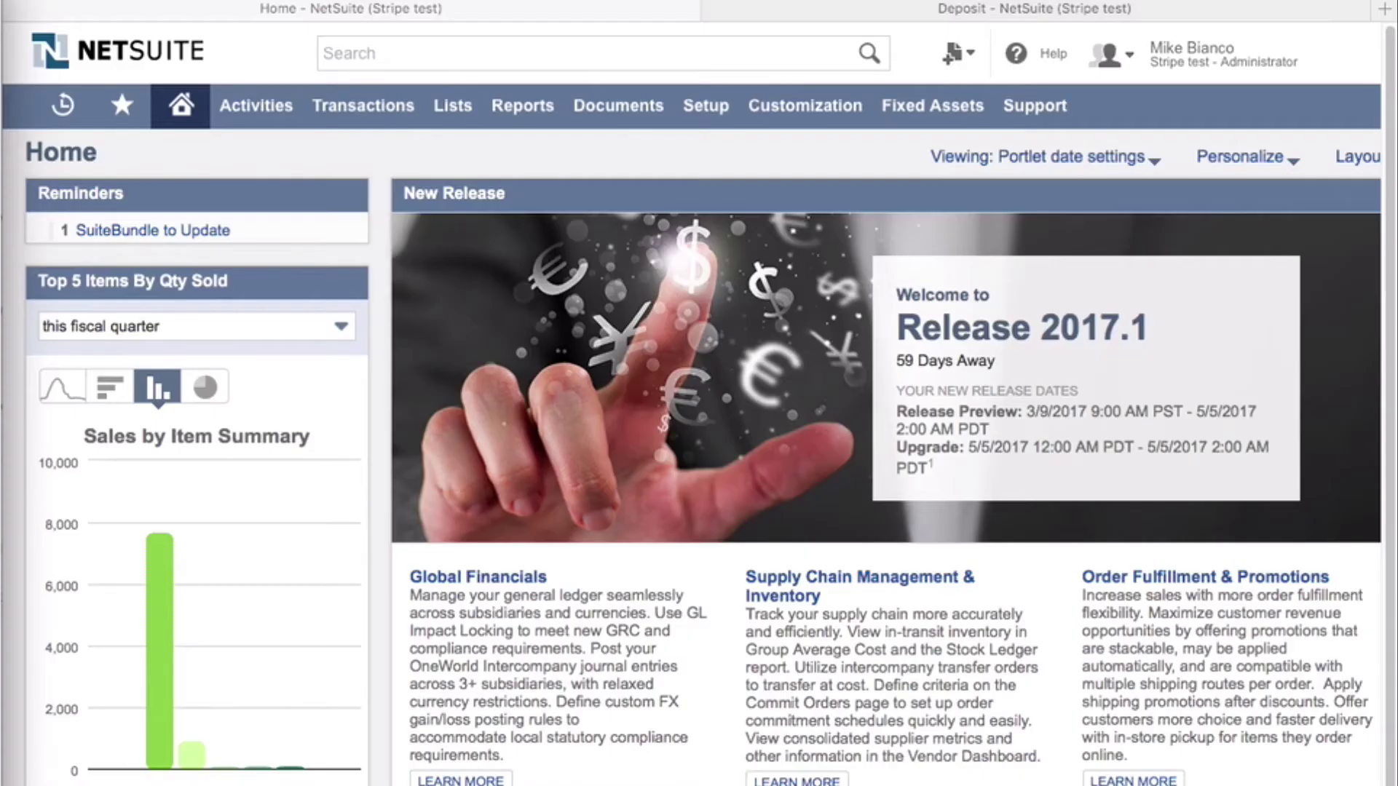
click(485, 53)
key(ctrl+v)
key(Return)
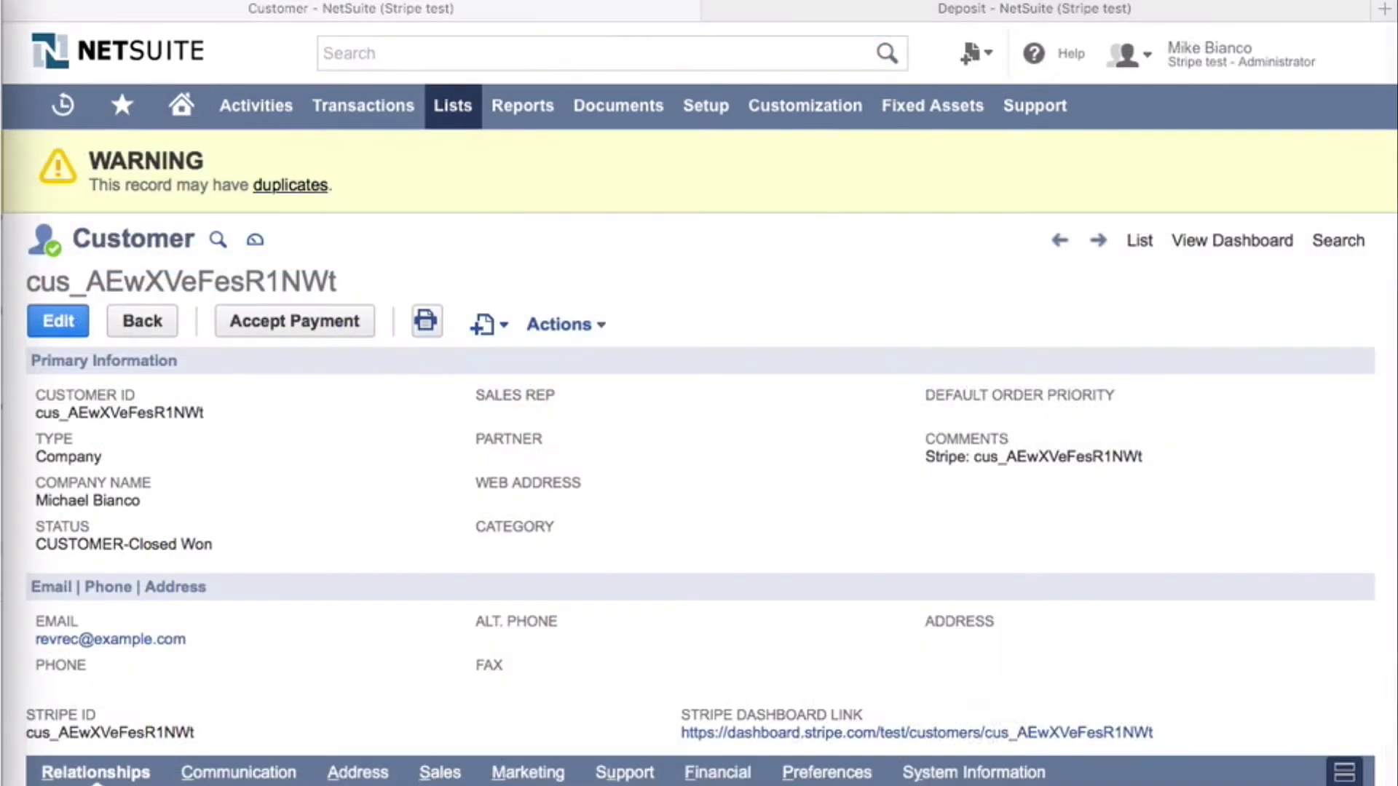
Step: Create the SpaceX Monthly subscription and open its paid $120.50 invoice from the customer page
triple_click(478, 417)
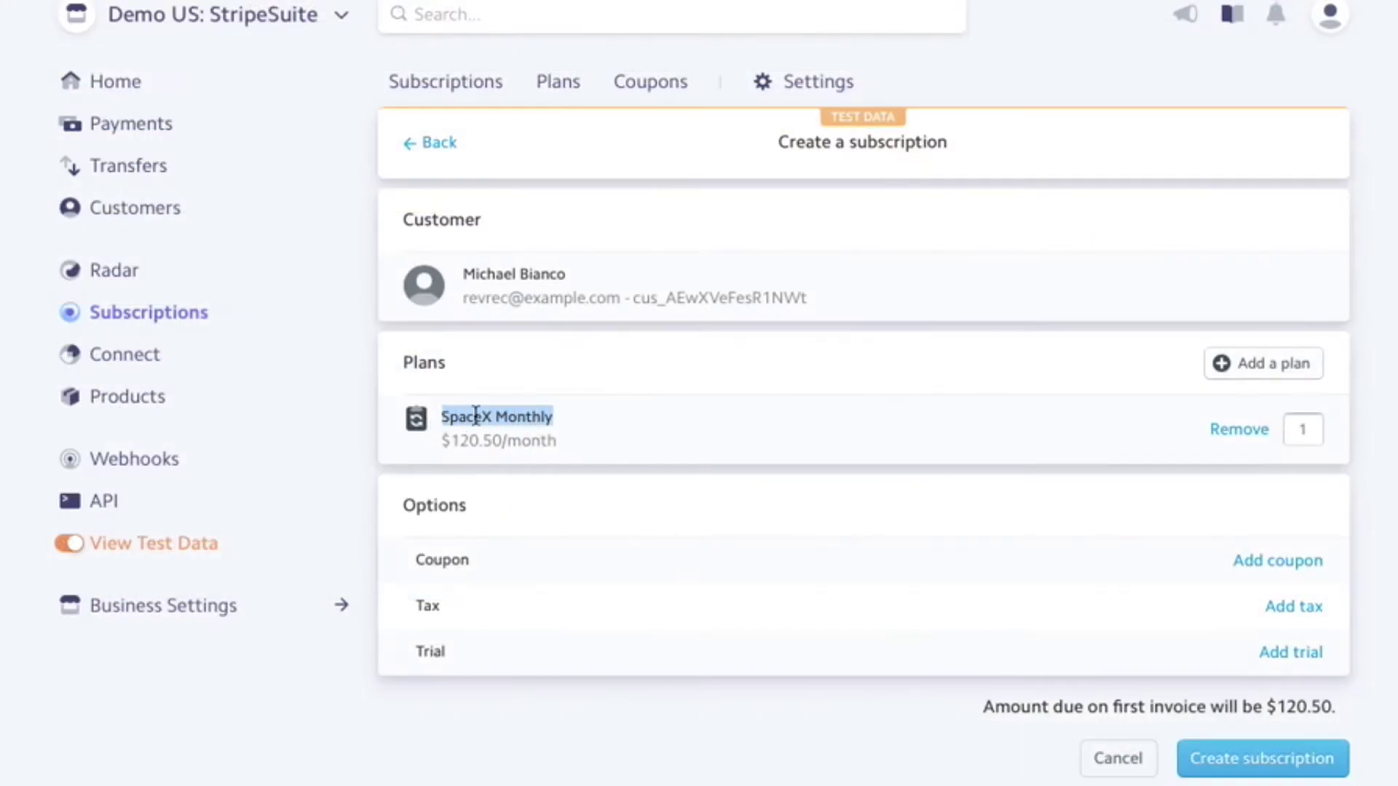
click(715, 439)
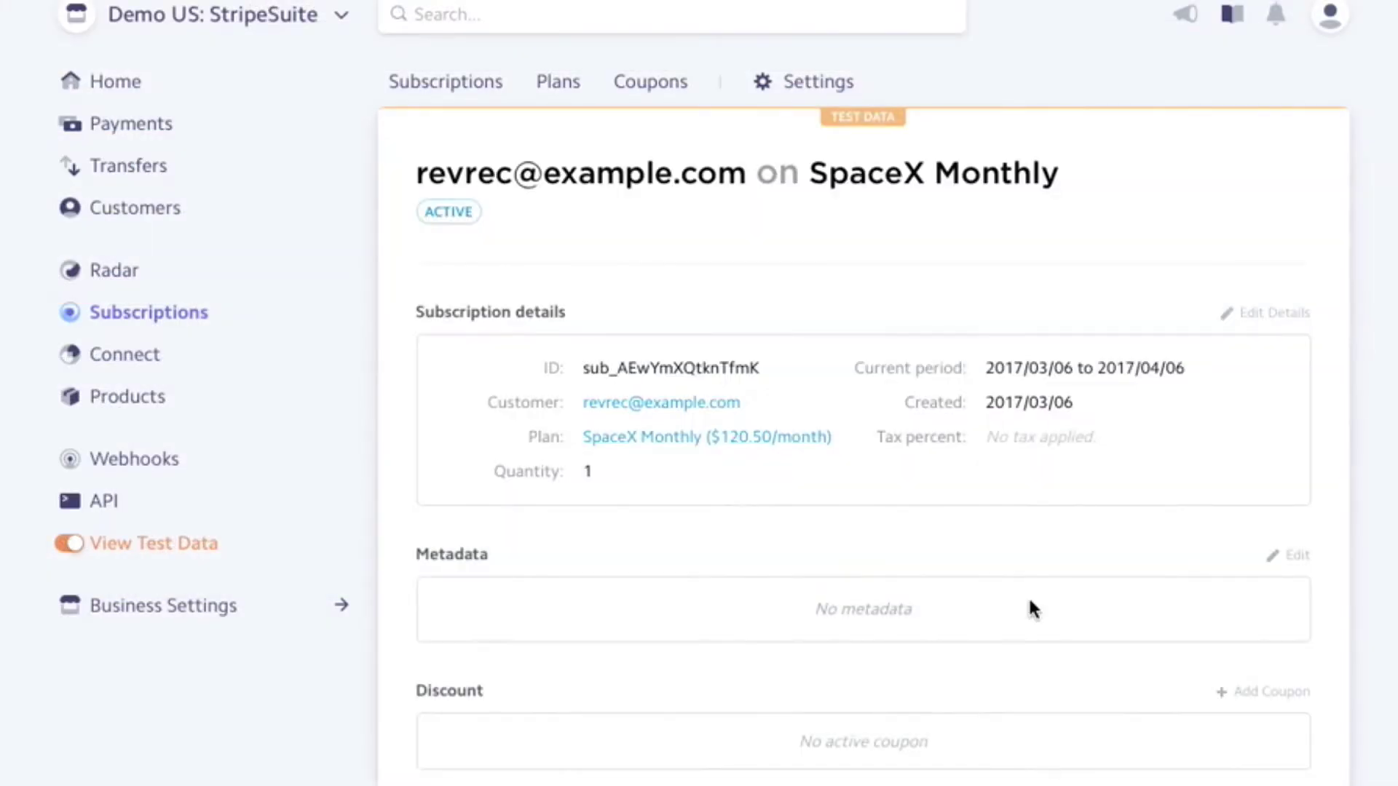
click(683, 412)
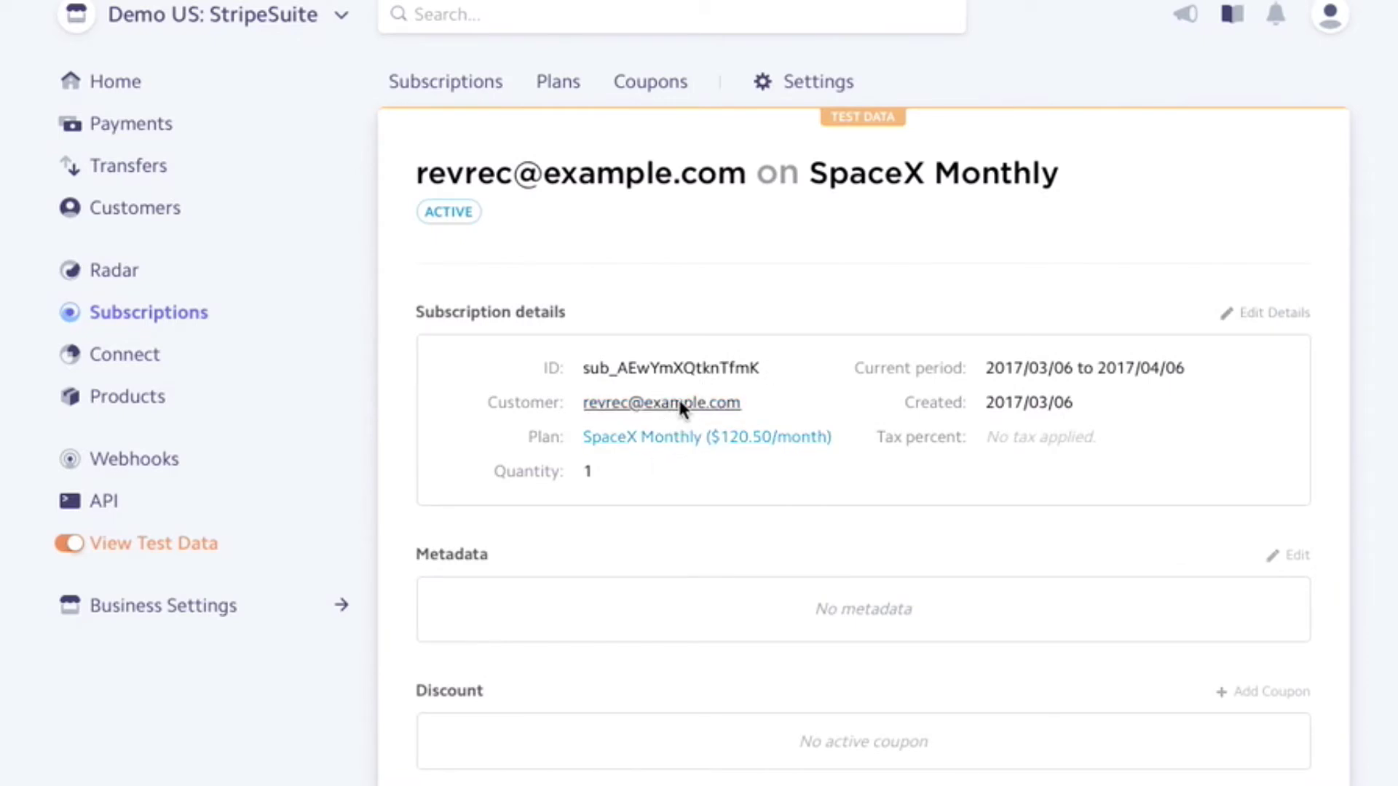
scroll(775, 677, down, 5)
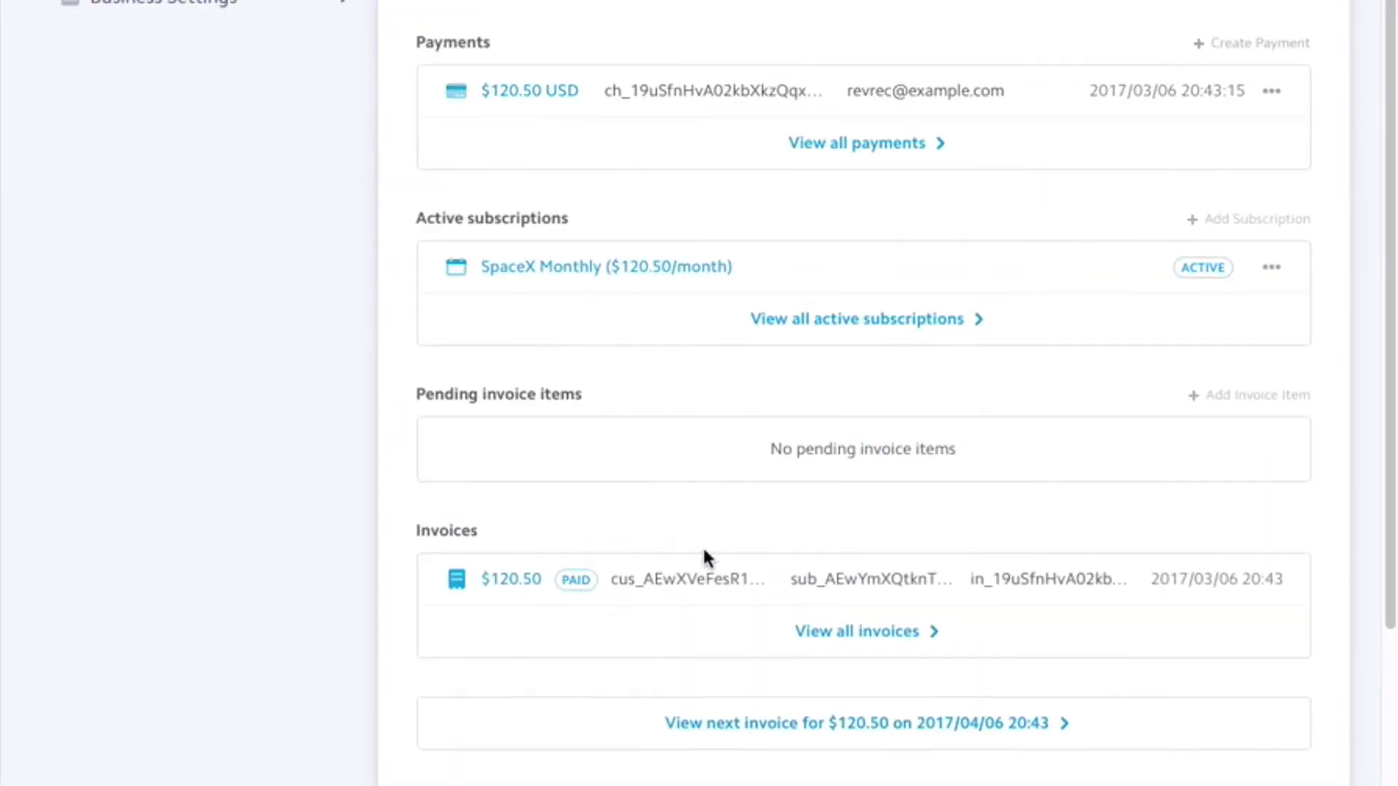
click(712, 590)
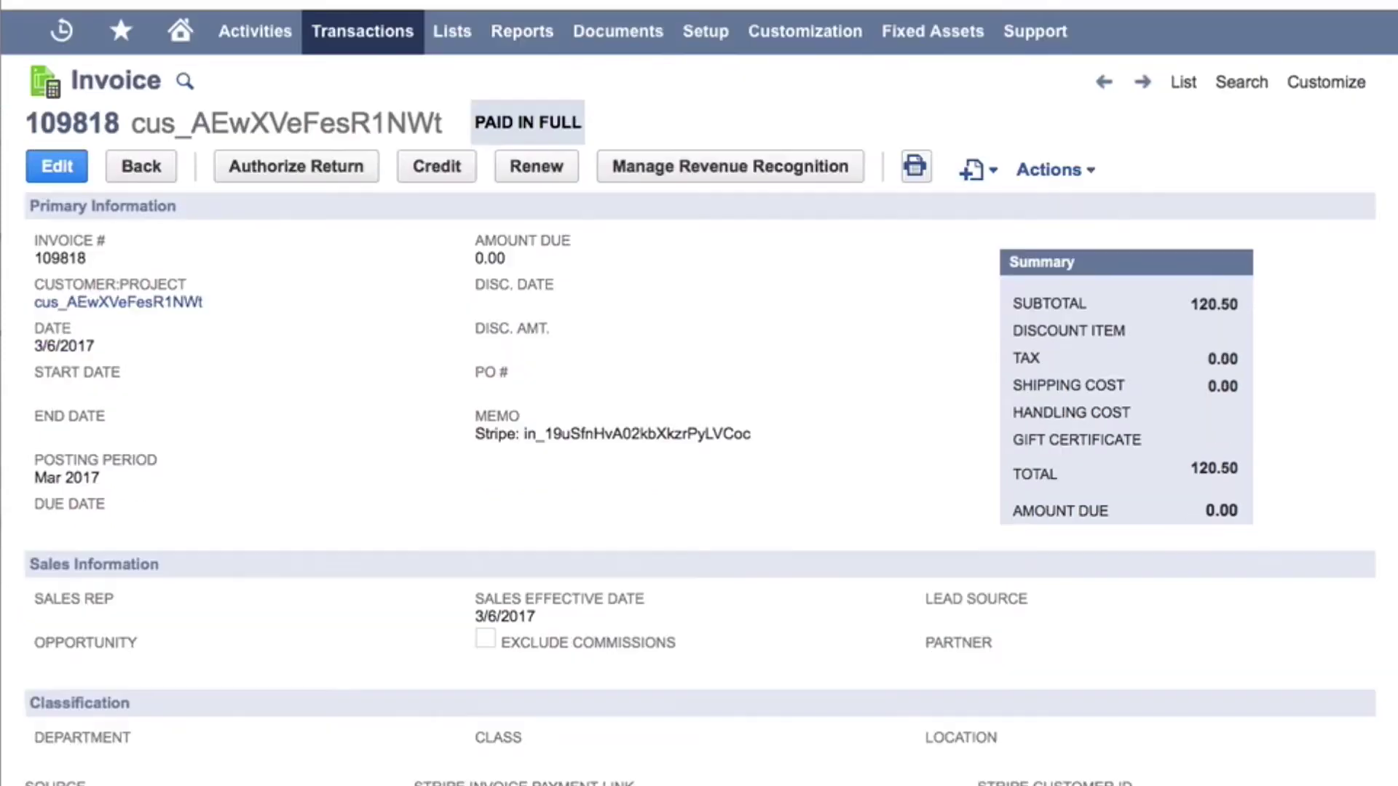
scroll(467, 393, down, 10)
drag(98, 576, 94, 576)
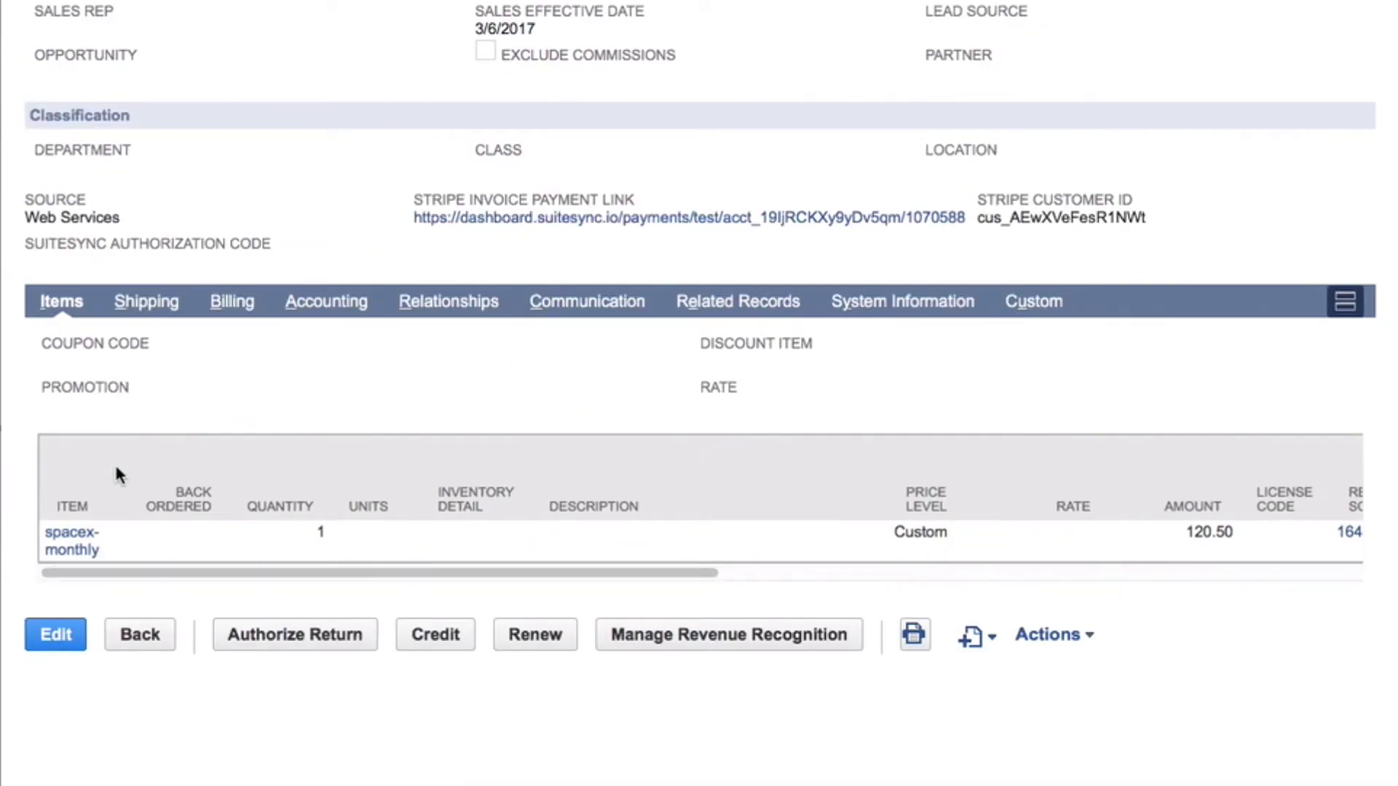
Step: From invoice 109818's items, open Rev. Rec. Schedule 16458 in a separate window
click(74, 549)
drag(282, 574, 687, 576)
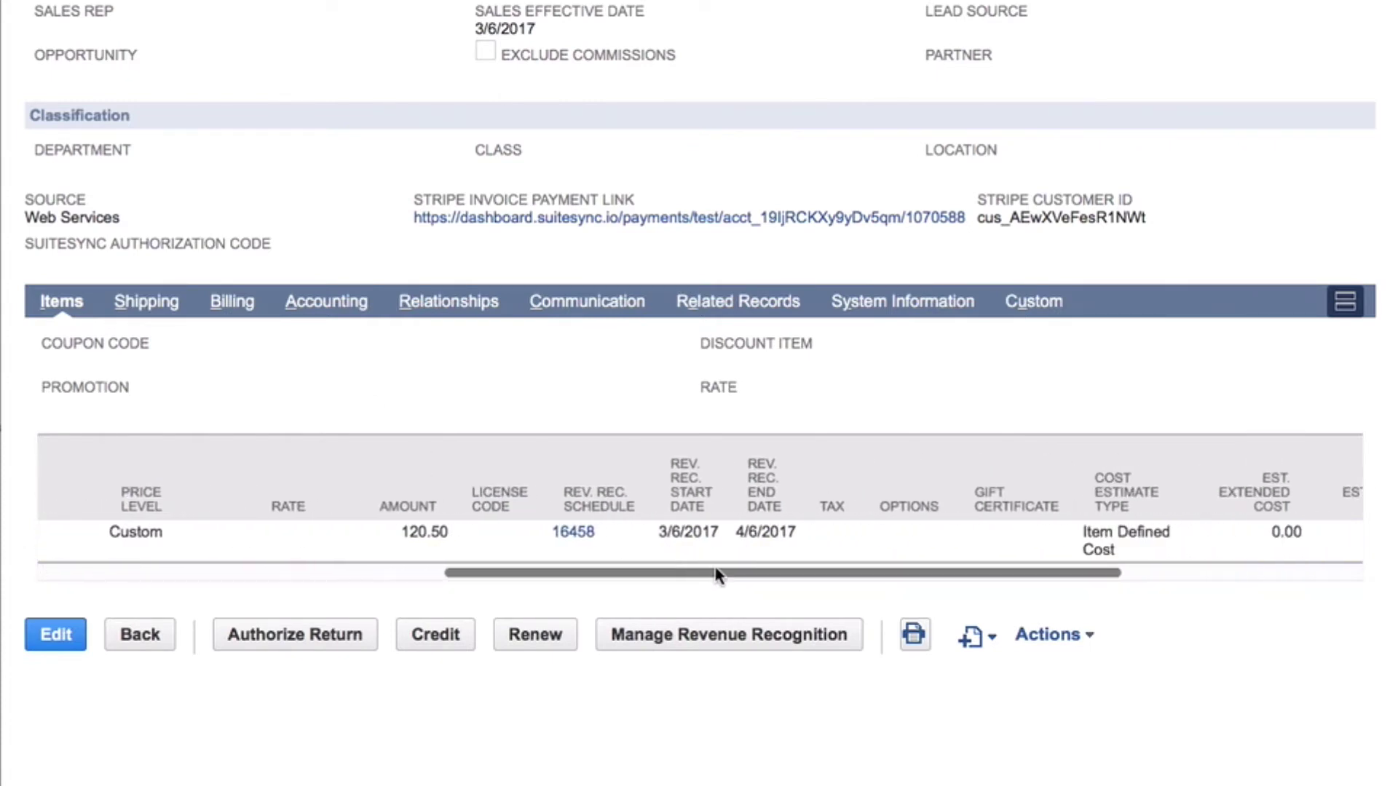
double_click(688, 531)
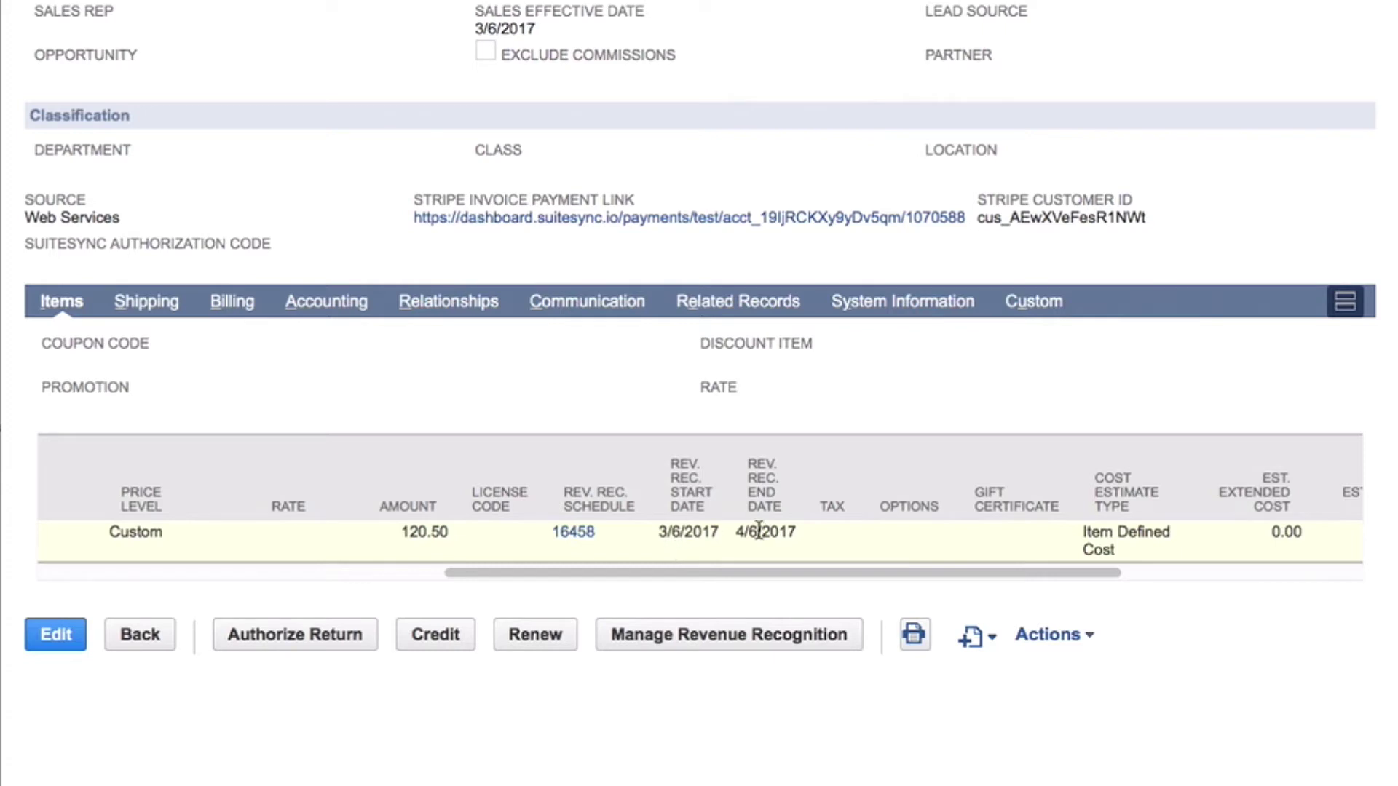
right_click(561, 543)
click(655, 560)
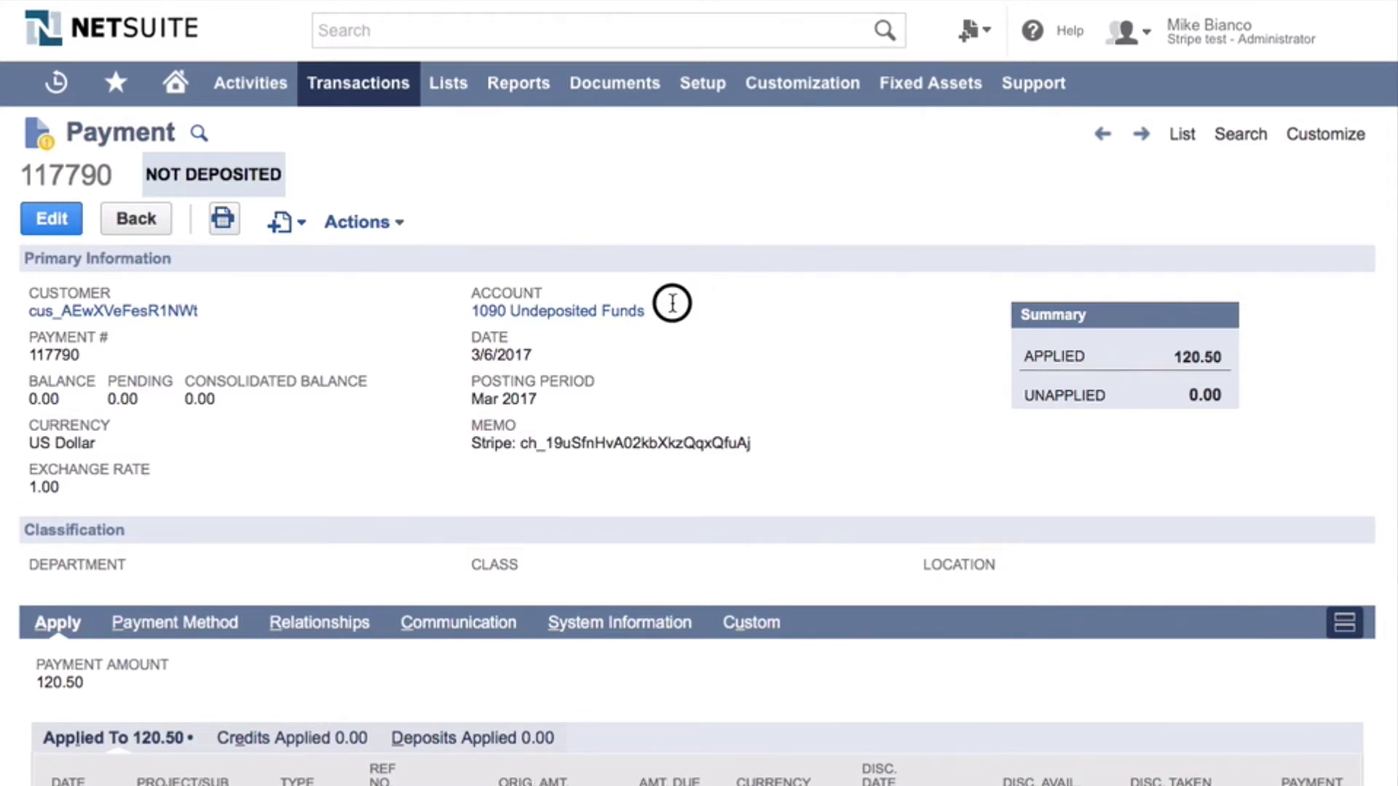
Step: Find the $536.84 transfer in Stripe using the transfer ID from deposit 15440's memo
drag(672, 304, 470, 304)
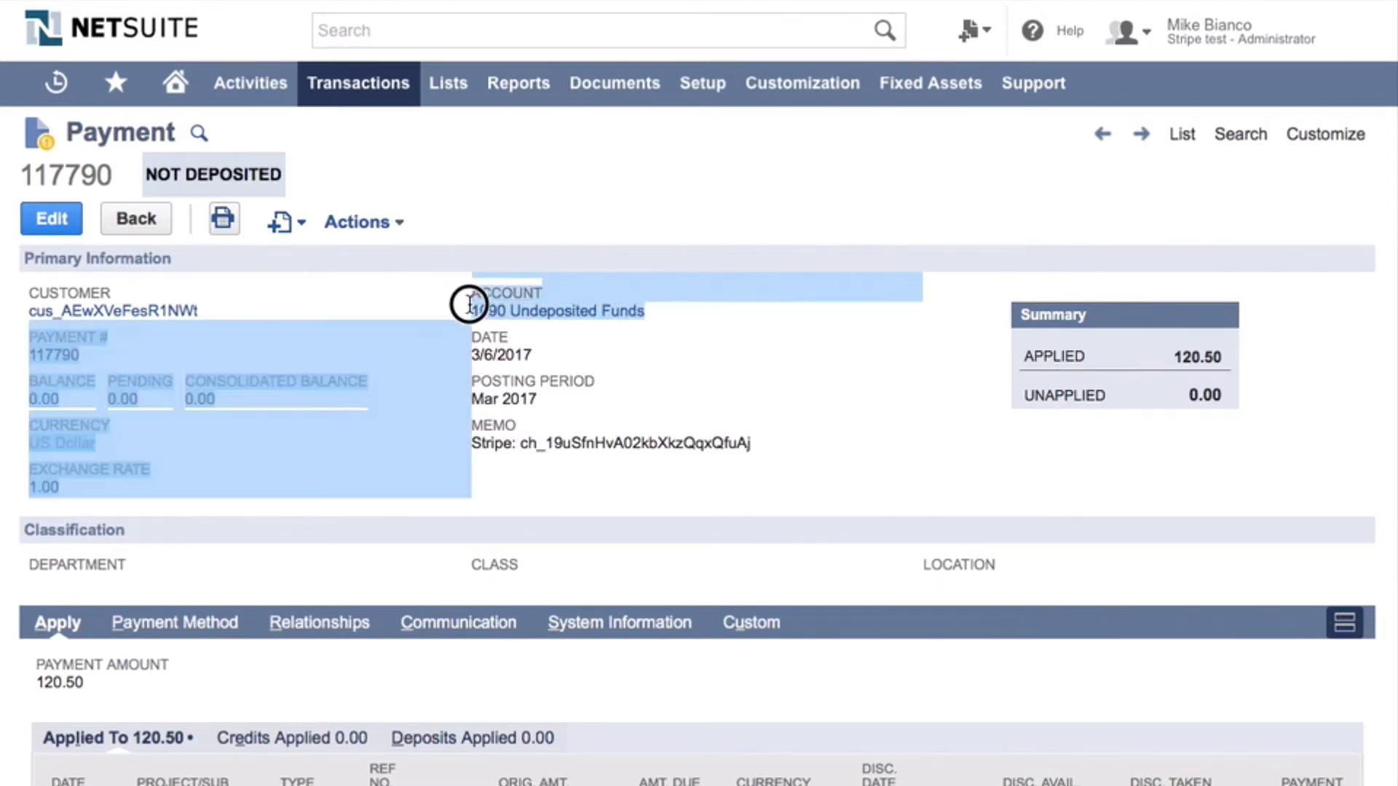
click(700, 350)
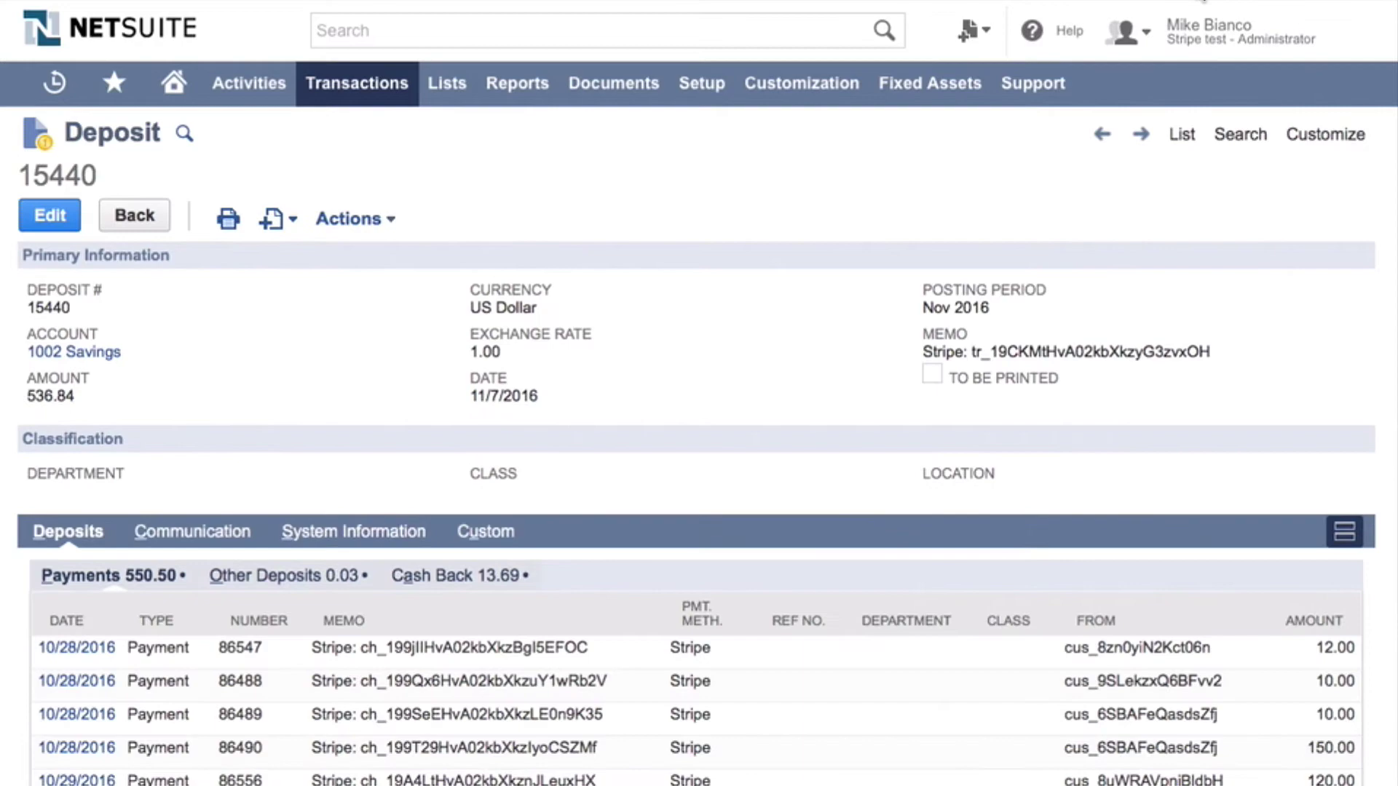
double_click(1098, 352)
key(ctrl+c)
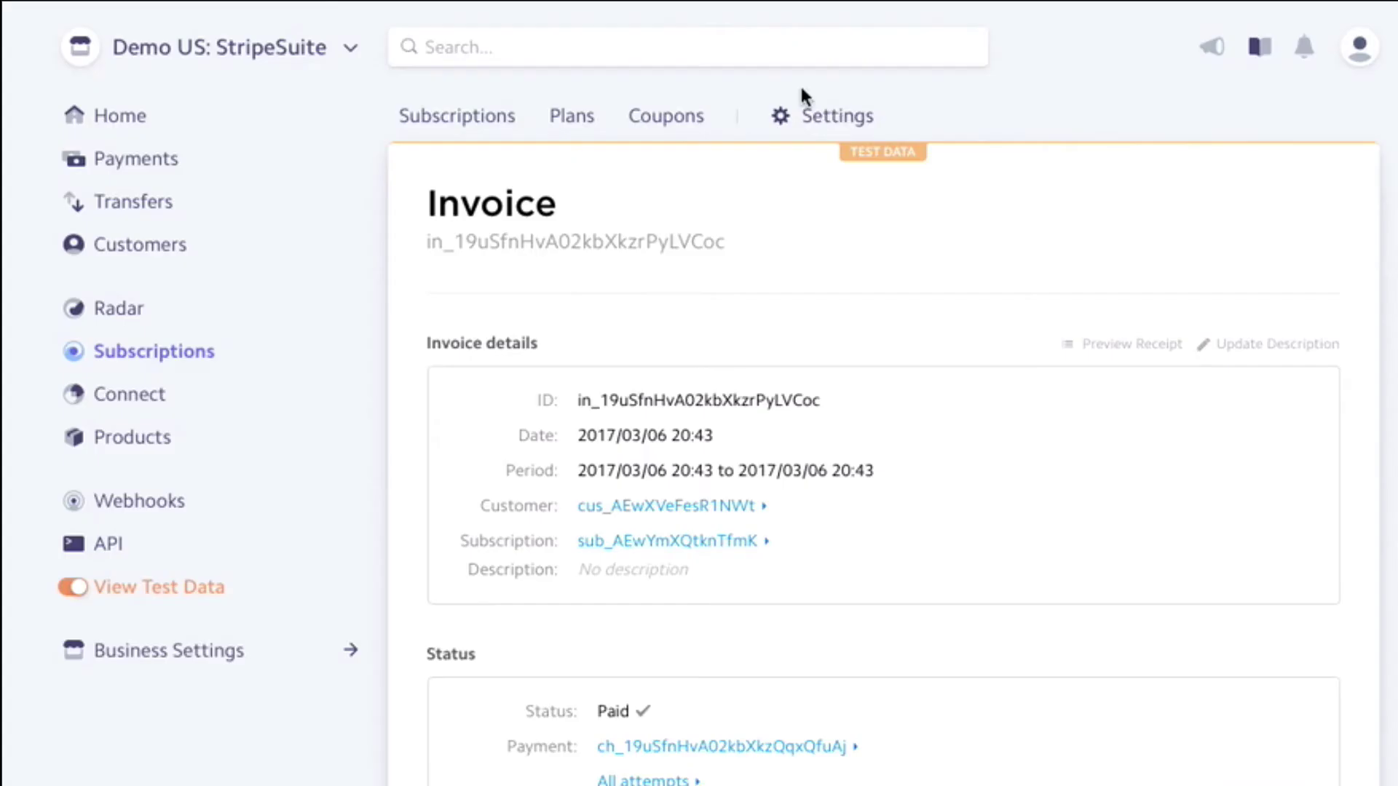
click(789, 47)
key(ctrl+v)
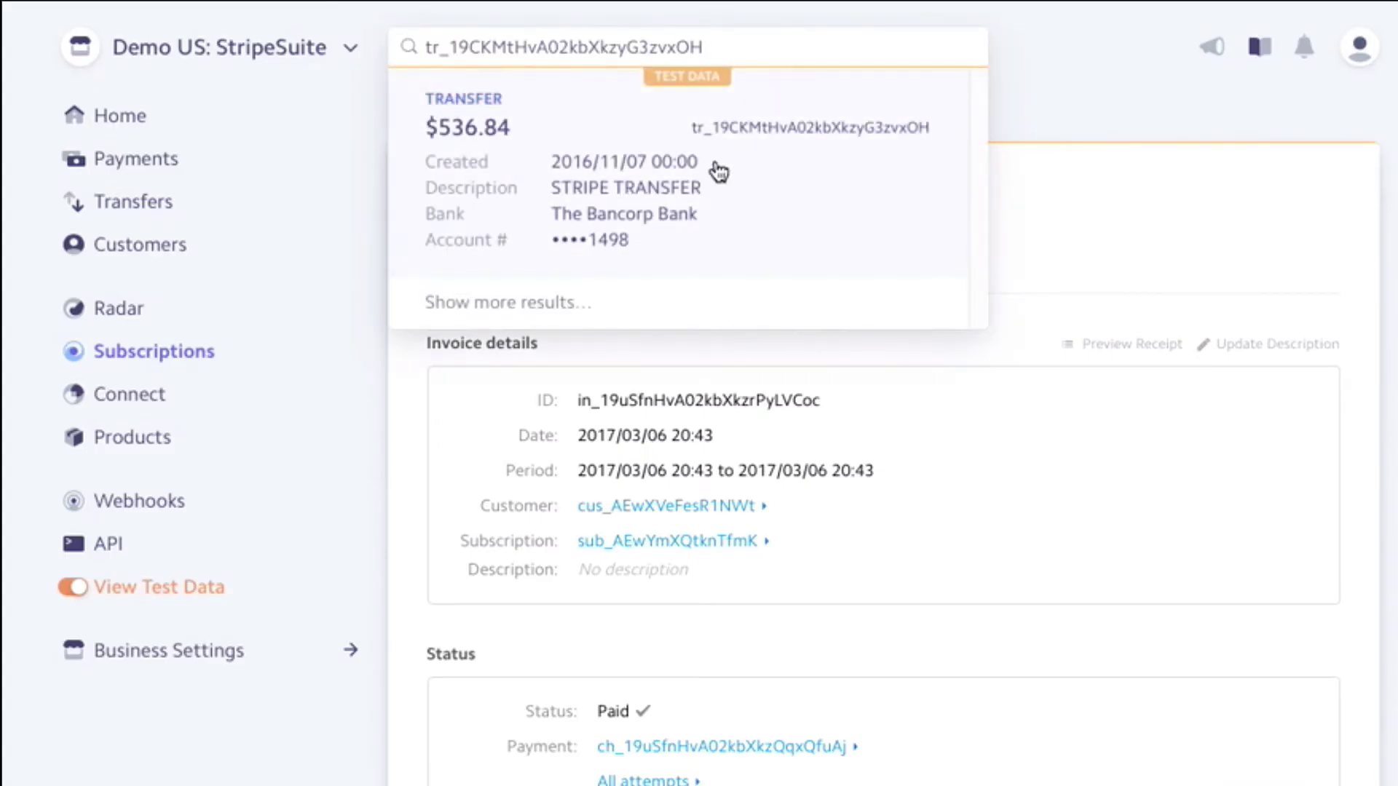
click(718, 170)
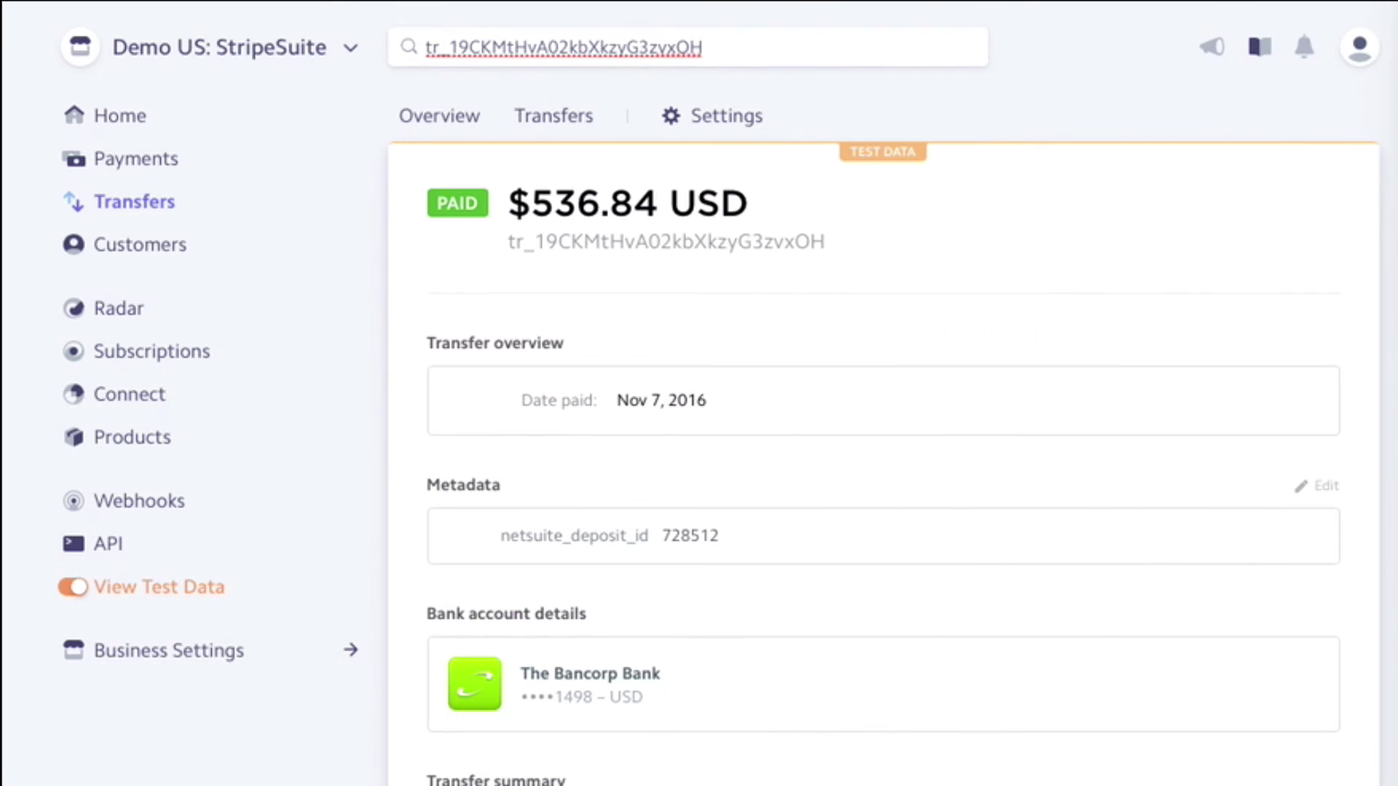
scroll(874, 492, down, 7)
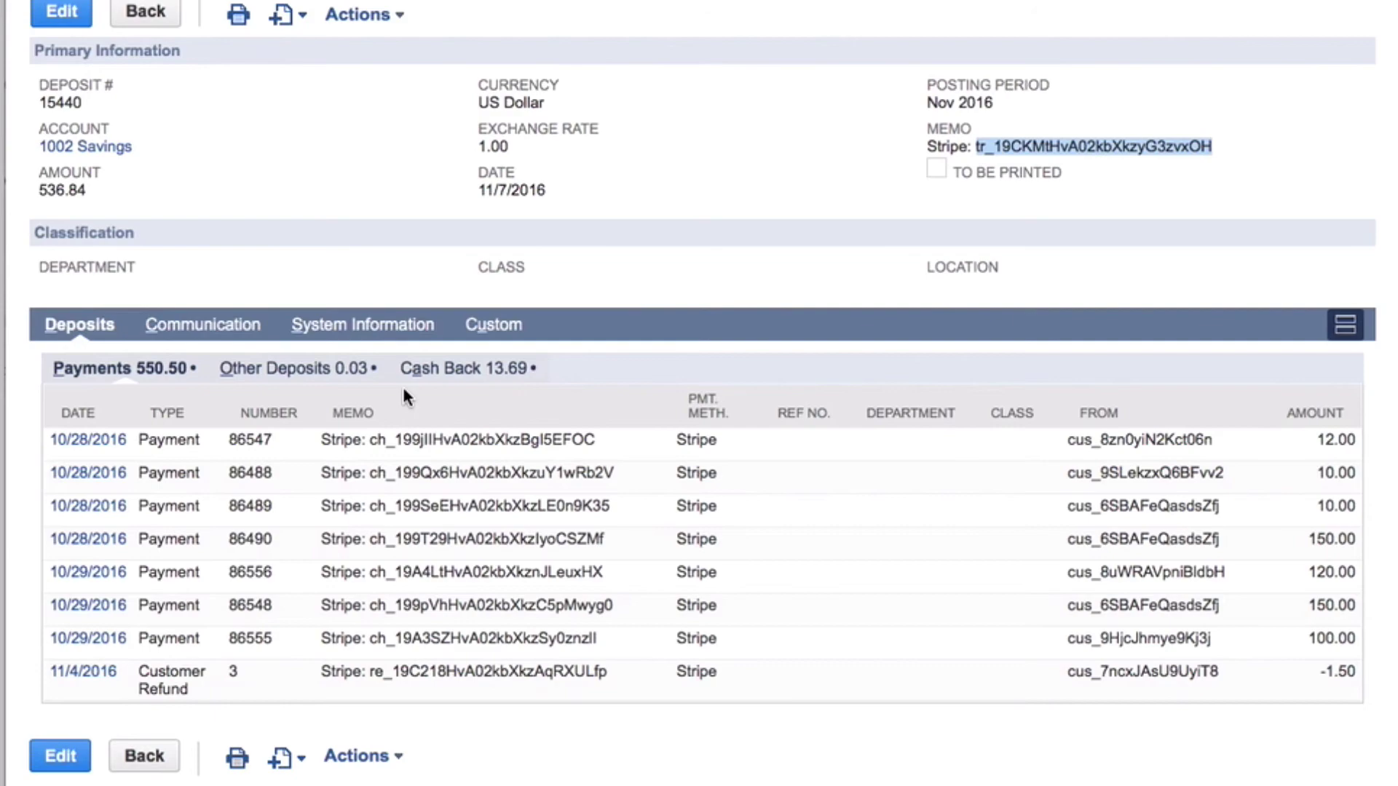
Step: Show deposit 15440's Cash Back entries with the 13.69 Stripe Fees line
click(437, 368)
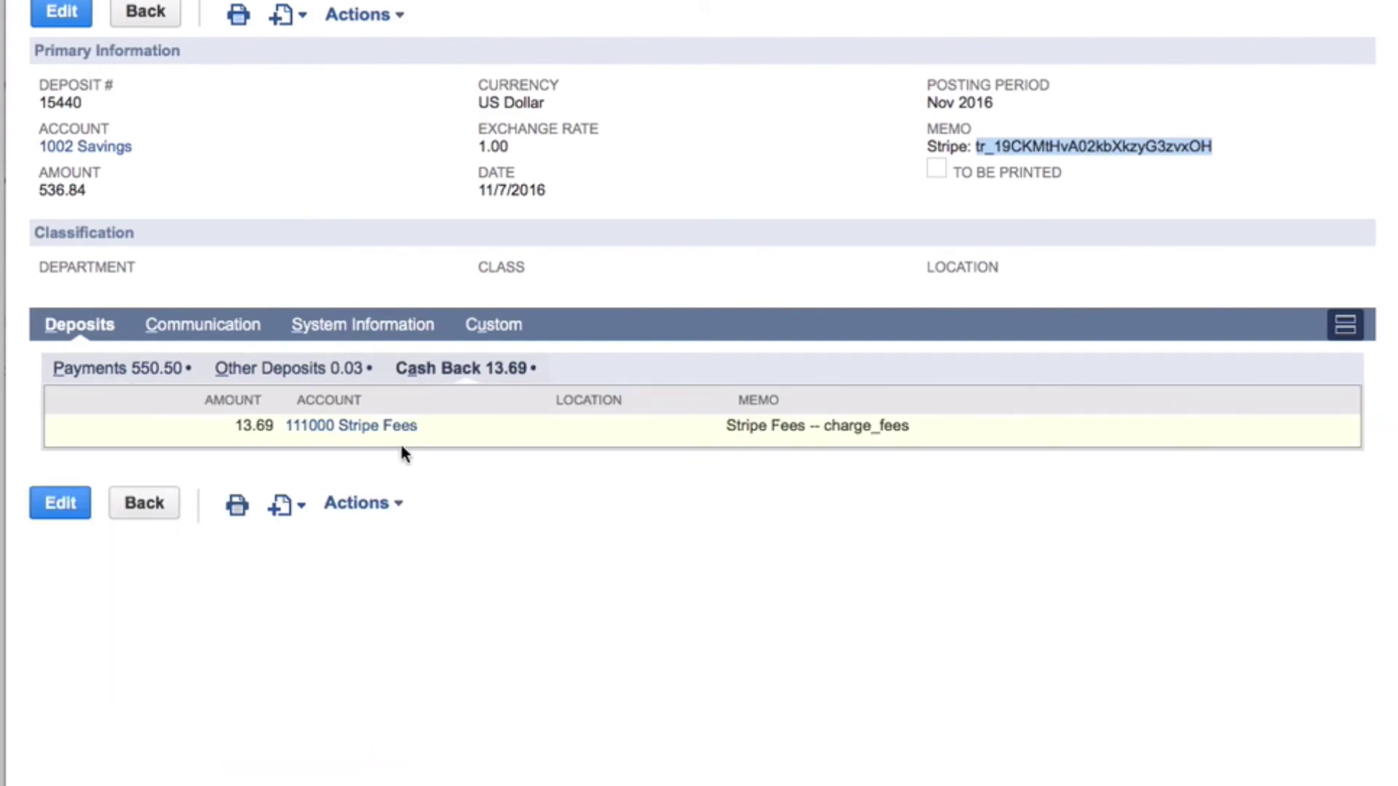